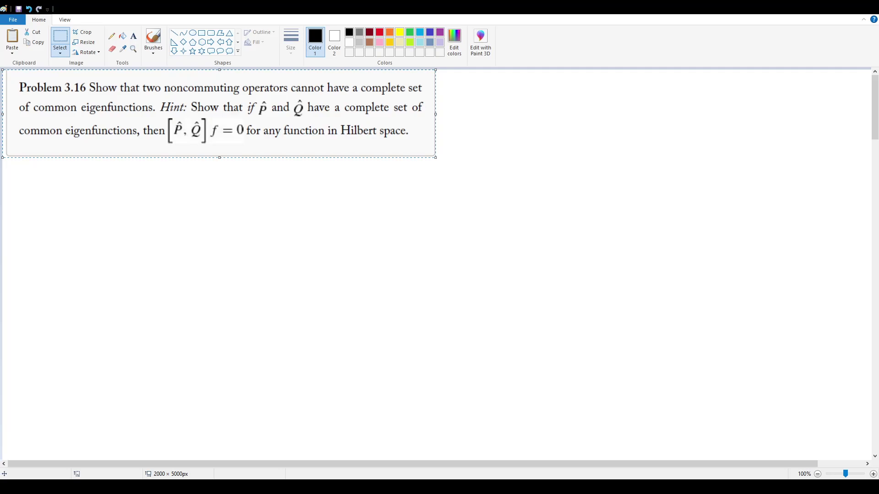
Step: Fix the pasted Problem 3.16 text in place at the top of the canvas
click(152, 37)
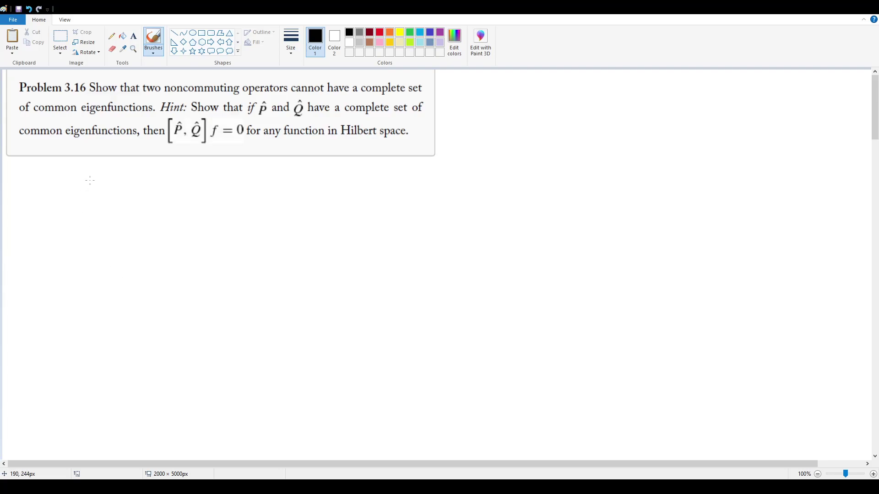
Step: Handwrite 'f_n → F = Σ (n=0 to ∞) f_n' below the problem statement
mouse_move(67, 183)
mouse_down()
mouse_move(66, 204)
mouse_move(70, 195)
mouse_move(74, 207)
mouse_move(105, 193)
mouse_up()
drag(108, 186, 106, 196)
mouse_move(170, 189)
mouse_down()
mouse_move(161, 209)
mouse_move(170, 199)
mouse_up()
mouse_move(228, 185)
mouse_down()
mouse_move(218, 195)
mouse_move(233, 208)
mouse_move(215, 224)
mouse_up()
drag(216, 220, 222, 220)
drag(217, 223, 230, 218)
drag(219, 169, 246, 205)
mouse_move(241, 196)
mouse_down()
mouse_move(253, 195)
mouse_move(261, 209)
mouse_up()
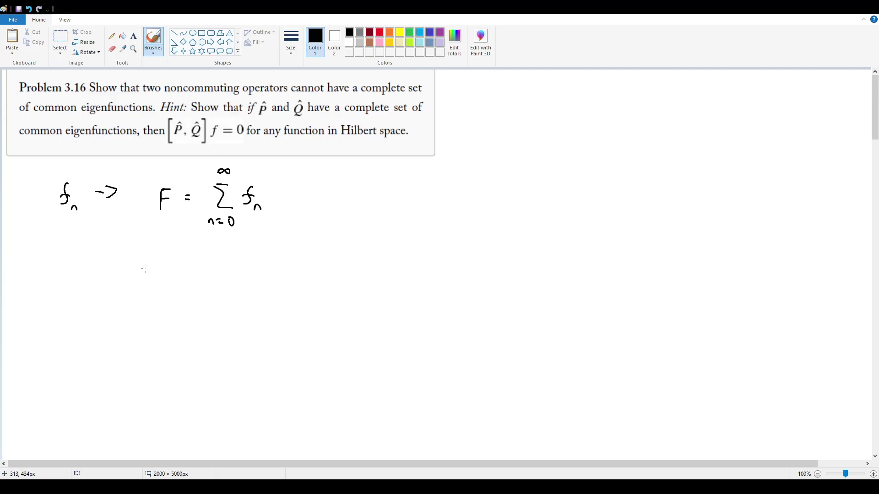
Step: Handwrite the eigenvalue equation 'Q̂ f_n = q_n f_n' on a new line
mouse_move(147, 261)
mouse_down()
mouse_move(153, 277)
mouse_move(150, 253)
mouse_move(159, 276)
mouse_move(165, 265)
mouse_up()
drag(169, 277, 187, 265)
mouse_move(182, 272)
mouse_down()
mouse_move(204, 266)
mouse_move(211, 284)
mouse_move(229, 266)
mouse_up()
drag(235, 277, 241, 277)
Step: Handwrite 'P̂ f_n = p_n f_n' to the right of the Q̂ equation
drag(288, 261, 288, 277)
mouse_move(287, 263)
mouse_down()
mouse_move(297, 264)
mouse_move(289, 270)
mouse_up()
mouse_move(287, 256)
mouse_down()
mouse_move(291, 247)
mouse_move(303, 274)
mouse_up()
mouse_move(302, 267)
mouse_down()
mouse_move(322, 281)
mouse_move(331, 265)
mouse_move(350, 279)
mouse_up()
mouse_move(349, 266)
mouse_down()
mouse_move(365, 278)
mouse_move(379, 267)
mouse_up()
drag(384, 280, 391, 281)
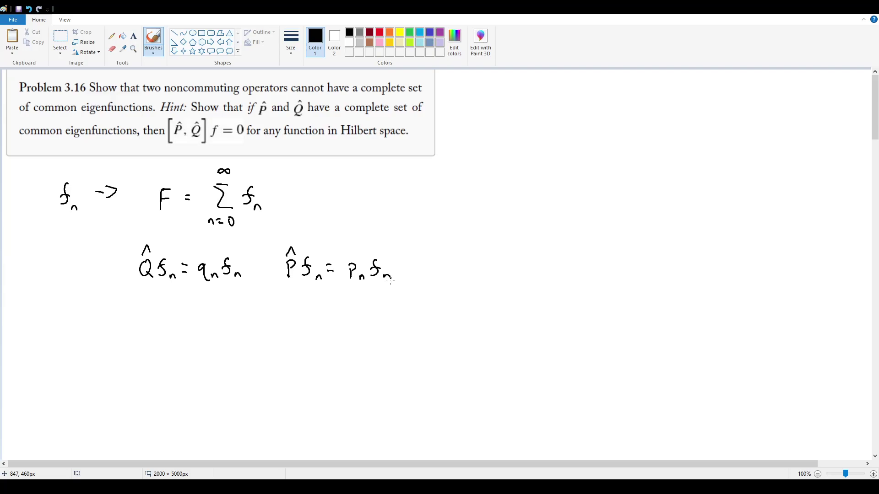
Step: Handwrite '[P̂,Q̂]F = P̂Q̂F − Q̂P̂F', undoing a mistaken stroke
mouse_move(96, 327)
mouse_down()
mouse_move(89, 331)
mouse_move(94, 359)
mouse_move(102, 352)
mouse_up()
mouse_move(102, 338)
mouse_down()
mouse_move(107, 333)
mouse_move(115, 357)
mouse_move(129, 350)
mouse_up()
mouse_move(131, 349)
mouse_down()
mouse_move(139, 355)
mouse_move(136, 337)
mouse_move(146, 362)
mouse_move(163, 359)
mouse_move(168, 344)
mouse_up()
mouse_move(163, 350)
mouse_down()
mouse_move(183, 353)
mouse_move(216, 336)
mouse_up()
mouse_move(233, 343)
mouse_down()
mouse_move(229, 353)
mouse_move(234, 343)
mouse_up()
mouse_move(234, 353)
mouse_down()
mouse_move(240, 357)
mouse_move(232, 338)
mouse_move(247, 357)
mouse_move(255, 347)
mouse_up()
key(ctrl+z)
mouse_move(248, 348)
mouse_down()
mouse_move(295, 345)
mouse_move(303, 357)
mouse_move(291, 345)
mouse_move(300, 343)
mouse_move(300, 357)
mouse_move(292, 335)
mouse_move(316, 350)
mouse_up()
mouse_move(313, 336)
mouse_down()
mouse_move(330, 341)
mouse_move(330, 359)
mouse_up()
drag(331, 350, 340, 352)
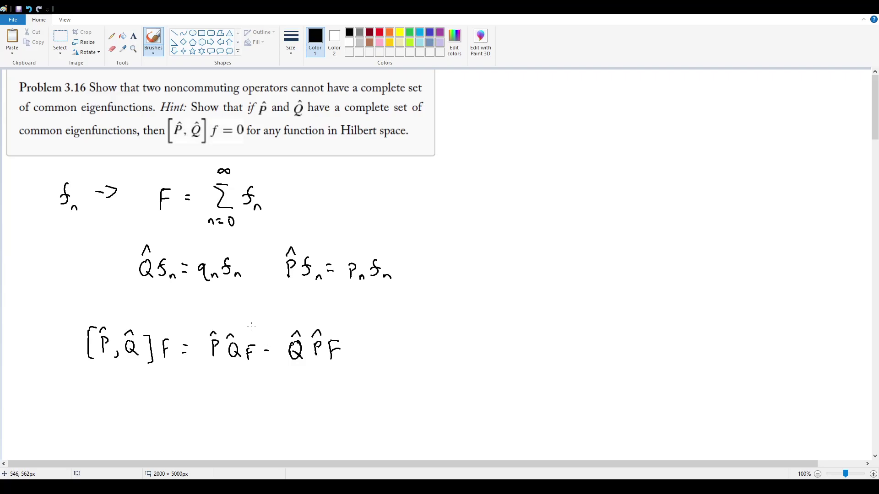
Step: Start the next line with an equals sign, undoing a stray line under the first sum
drag(181, 397, 189, 402)
drag(151, 230, 255, 233)
key(ctrl+z)
Step: Write the first term 'P̂Q̂ Σ (n=0 to ∞) f_n' after the equals sign
mouse_move(209, 393)
mouse_down()
mouse_move(210, 409)
mouse_move(210, 402)
mouse_up()
drag(205, 388, 238, 408)
mouse_move(222, 390)
mouse_down()
mouse_move(228, 384)
mouse_move(265, 408)
mouse_move(253, 424)
mouse_up()
drag(256, 418, 262, 419)
drag(257, 421, 270, 417)
mouse_move(257, 378)
mouse_down()
mouse_move(271, 408)
mouse_move(302, 400)
mouse_up()
mouse_move(326, 395)
mouse_down()
mouse_move(322, 403)
mouse_move(327, 397)
mouse_up()
Step: Add the second term '− Q̂P̂ Σ (n=0 to ∞) f_n'
mouse_move(328, 404)
mouse_down()
mouse_move(330, 392)
mouse_move(348, 410)
mouse_up()
drag(348, 396, 379, 390)
mouse_move(366, 392)
mouse_down()
mouse_move(378, 410)
mouse_move(362, 422)
mouse_move(367, 431)
mouse_up()
drag(370, 425, 376, 424)
drag(370, 429, 383, 422)
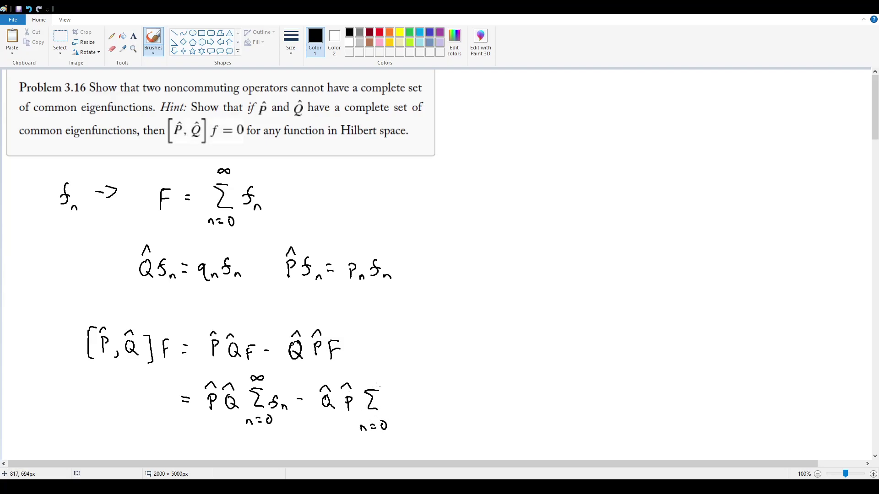
drag(370, 380, 383, 380)
drag(400, 392, 392, 408)
drag(389, 401, 413, 410)
Step: Continue with '= Σ (n=0 to ∞) p_n q_n'
drag(431, 401, 441, 405)
mouse_move(471, 390)
mouse_down()
mouse_move(463, 390)
mouse_move(475, 410)
mouse_move(460, 431)
mouse_move(470, 424)
mouse_up()
drag(466, 427, 474, 421)
mouse_move(465, 381)
mouse_down()
mouse_move(479, 407)
mouse_move(485, 399)
mouse_up()
mouse_move(482, 409)
mouse_down()
mouse_move(500, 399)
mouse_move(504, 411)
mouse_up()
mouse_move(507, 407)
mouse_down()
mouse_move(540, 411)
mouse_move(570, 401)
mouse_move(596, 413)
mouse_up()
Step: Write '− Σ (n=0 to ∞) q_n p_n f_n', undoing a stray underline
drag(579, 430, 593, 425)
drag(588, 428, 600, 423)
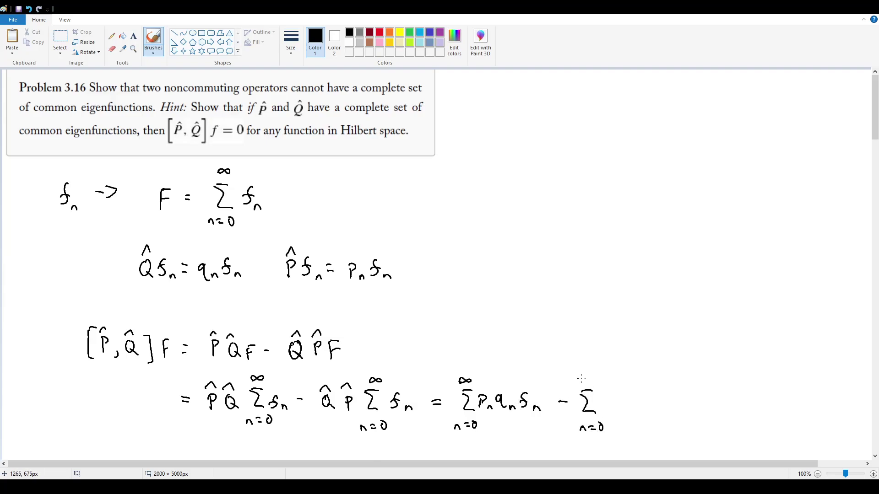
drag(584, 375, 580, 375)
drag(614, 401, 627, 414)
mouse_move(632, 402)
mouse_down()
mouse_move(633, 415)
mouse_move(649, 415)
mouse_up()
drag(661, 398, 653, 417)
drag(663, 414, 671, 417)
drag(613, 416, 646, 420)
key(ctrl+z)
Step: Add an equals sign at the line end, undoing a messy attempt at the zero
drag(682, 403, 698, 402)
mouse_move(681, 411)
mouse_down()
mouse_move(699, 410)
mouse_move(715, 425)
mouse_up()
drag(717, 393, 723, 386)
drag(715, 428, 725, 434)
mouse_move(725, 434)
mouse_down()
mouse_move(730, 405)
mouse_move(713, 390)
mouse_move(711, 398)
mouse_up()
key(ctrl+z)
key(ctrl+z)
key(ctrl+z)
key(ctrl+z)
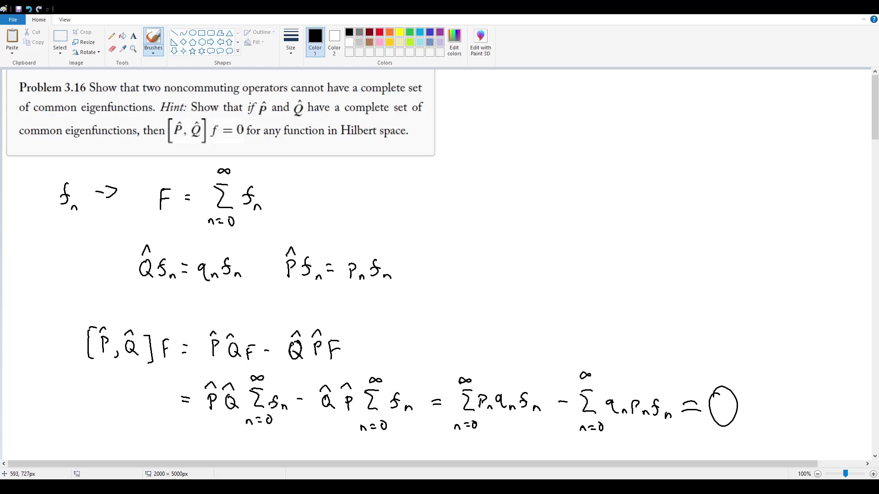
Step: Remove the stray mark drawn under the first two sums
drag(250, 437, 382, 428)
key(ctrl+z)
key(ctrl+z)
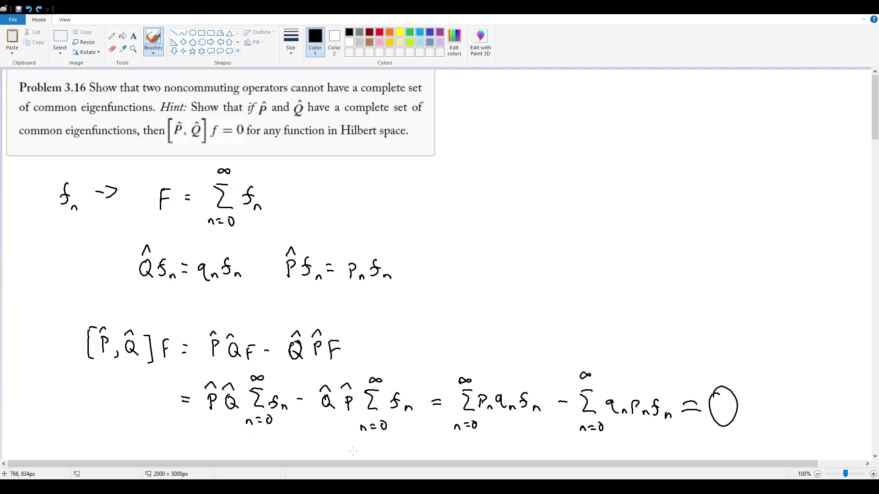